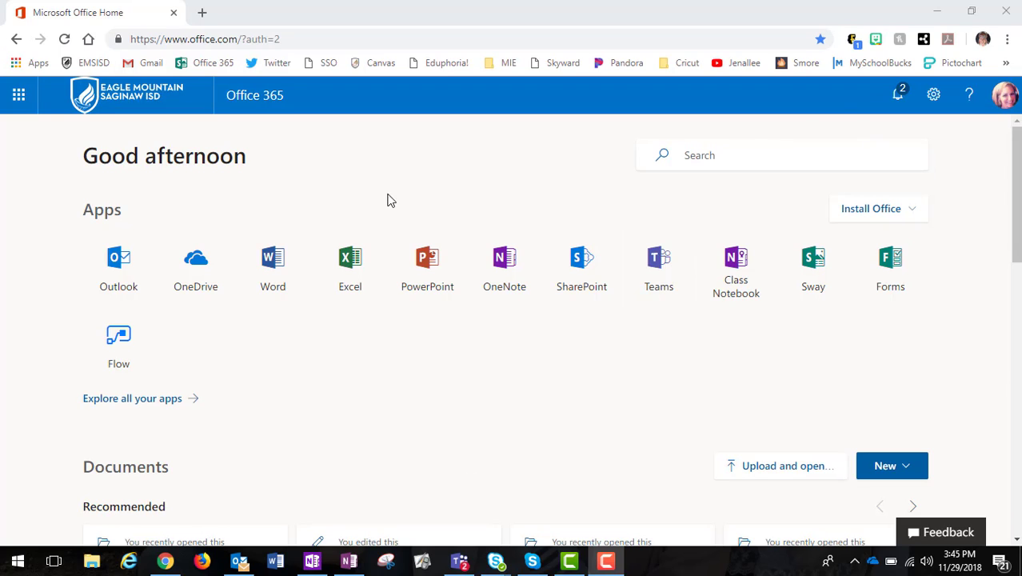
Open a new Chrome incognito window from the browser menu and bring it to the front
{"action": "left_click", "coordinate": [1009, 41]}
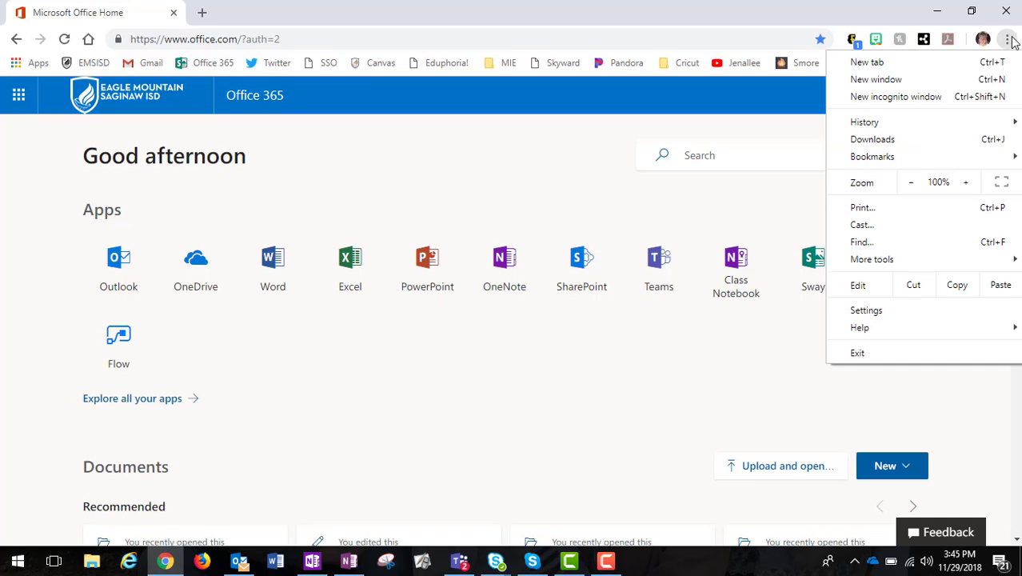
{"action": "left_click", "coordinate": [916, 99]}
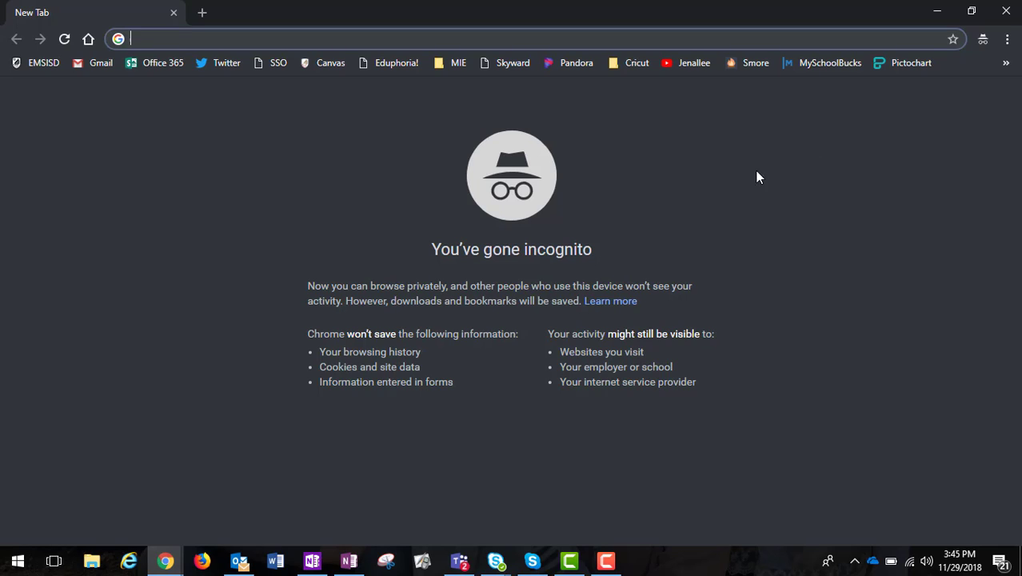
{"action": "left_click", "coordinate": [166, 564]}
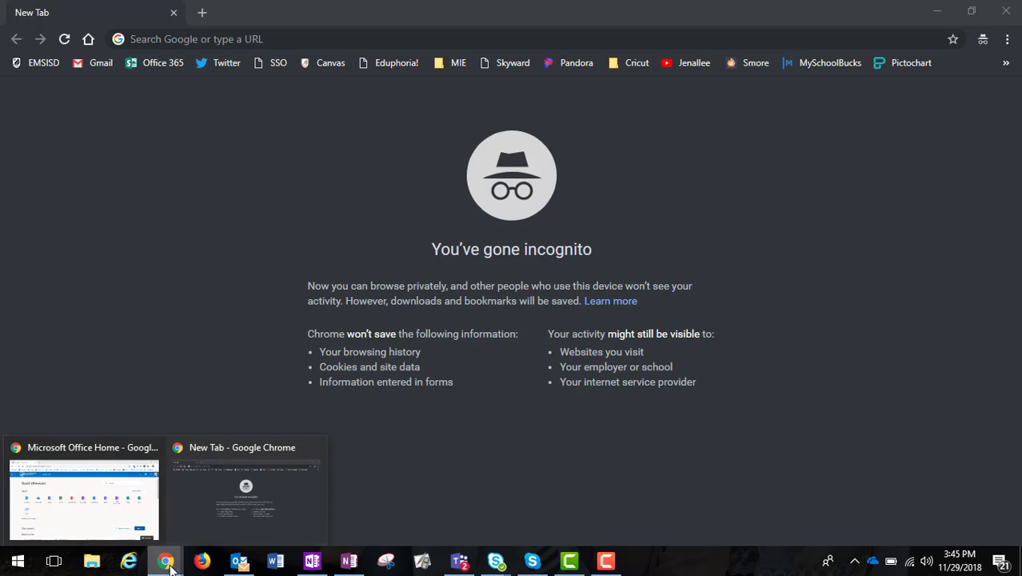
{"action": "left_click", "coordinate": [214, 498]}
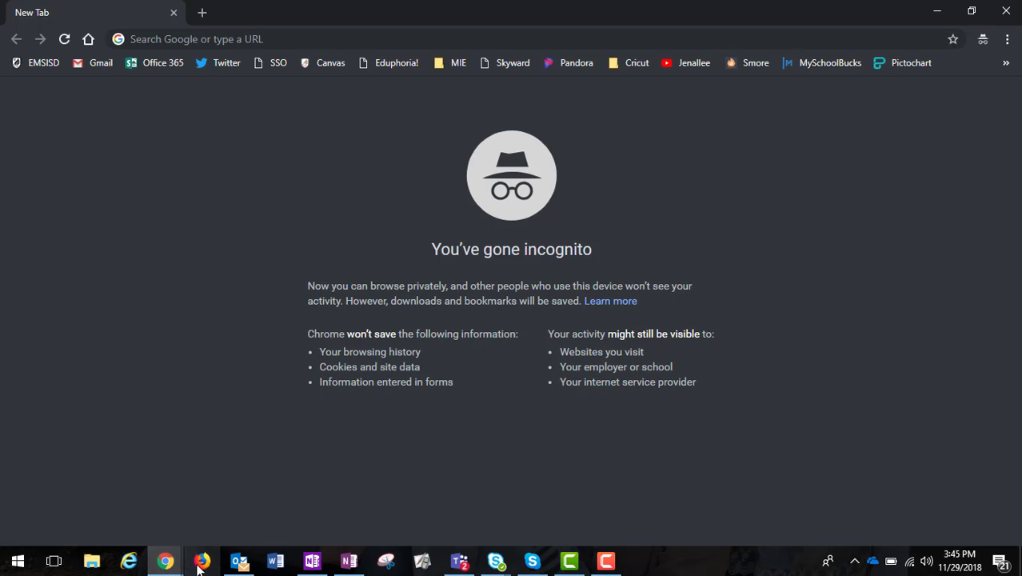
{"action": "mouse_move", "coordinate": [145, 568]}
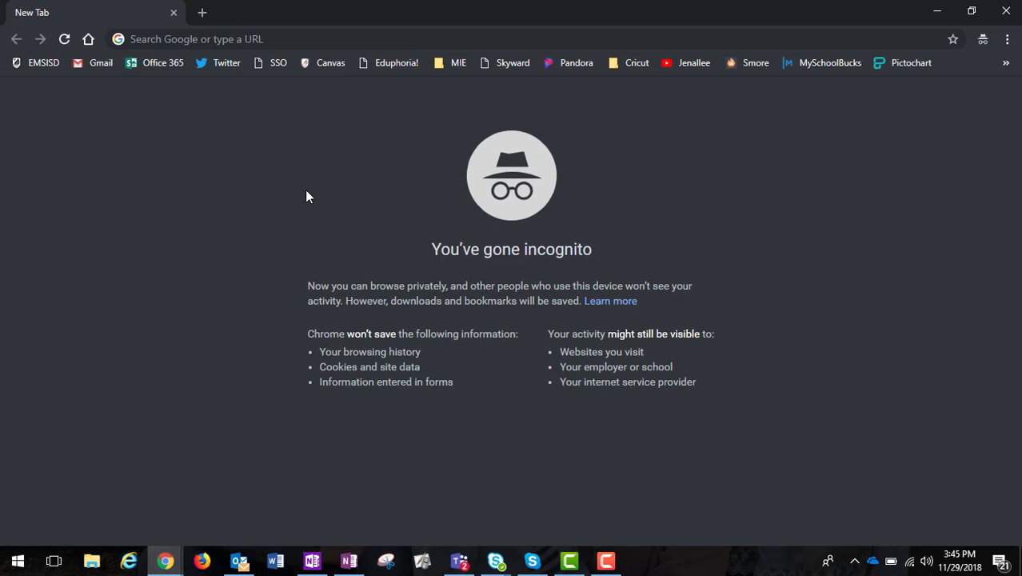
Sign in to Office 365 in the incognito window with the saved student account and stay signed in
{"action": "left_click", "coordinate": [144, 67]}
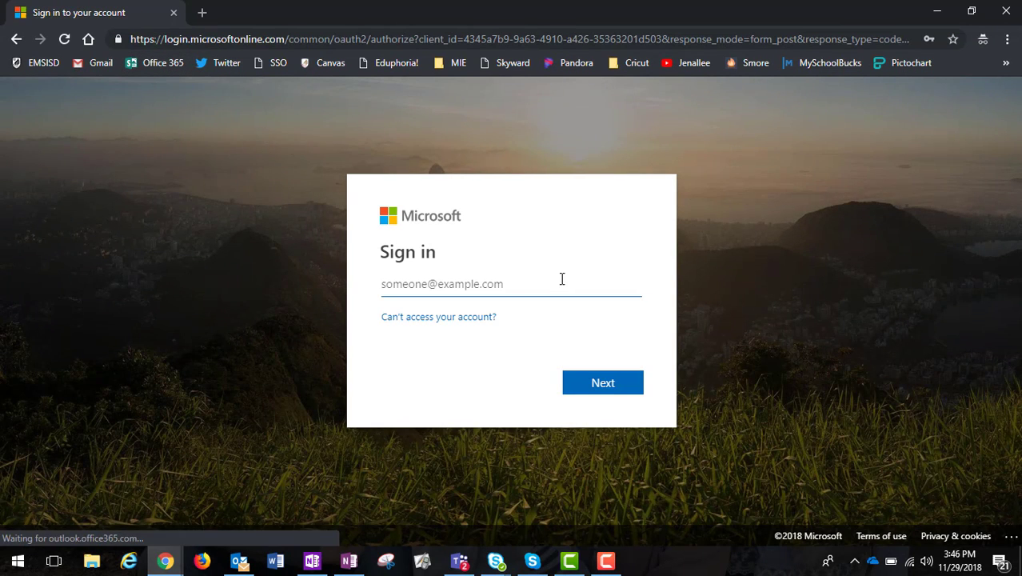
{"action": "left_click", "coordinate": [532, 283]}
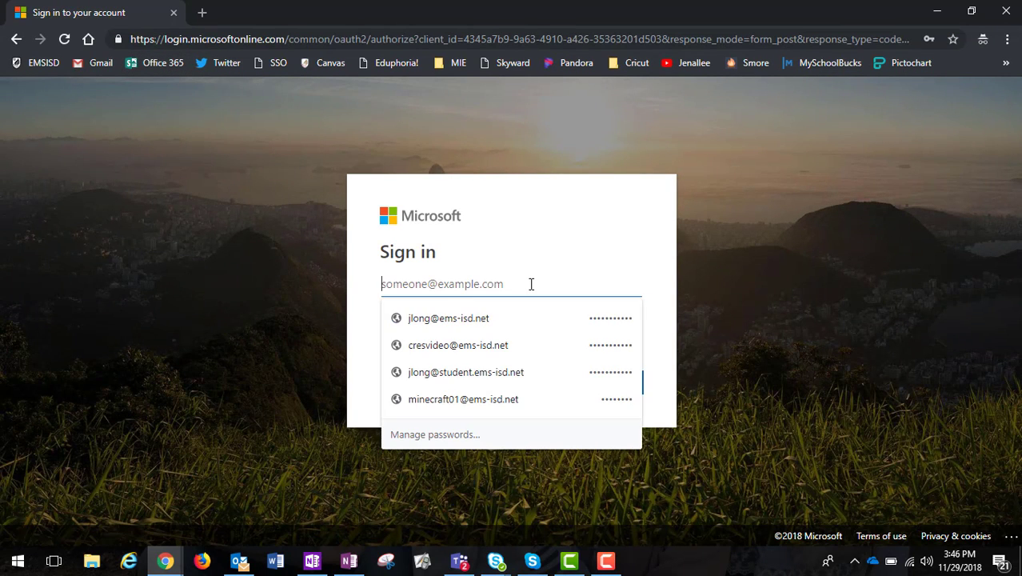
{"action": "left_click", "coordinate": [494, 373]}
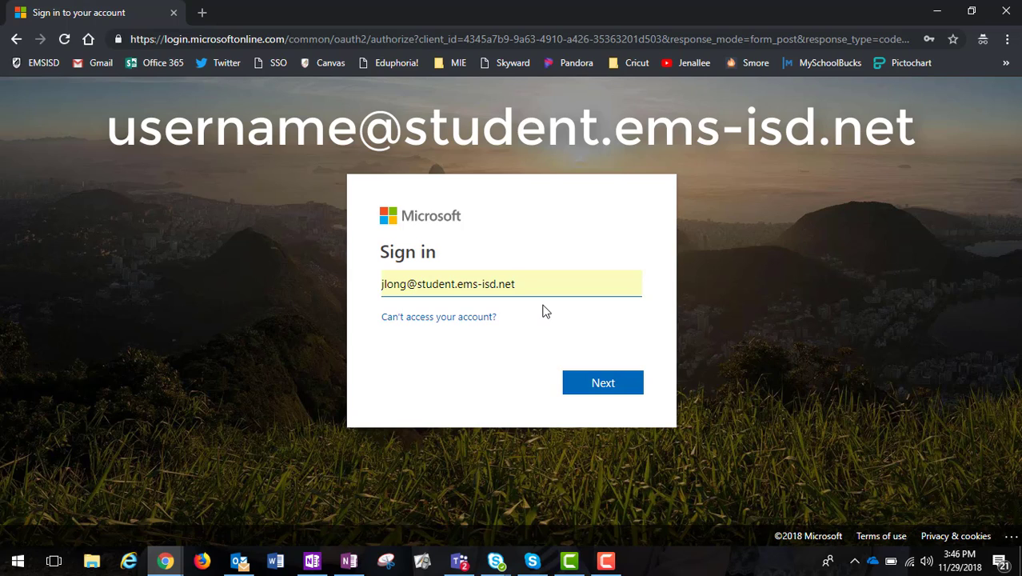
{"action": "left_click", "coordinate": [603, 383]}
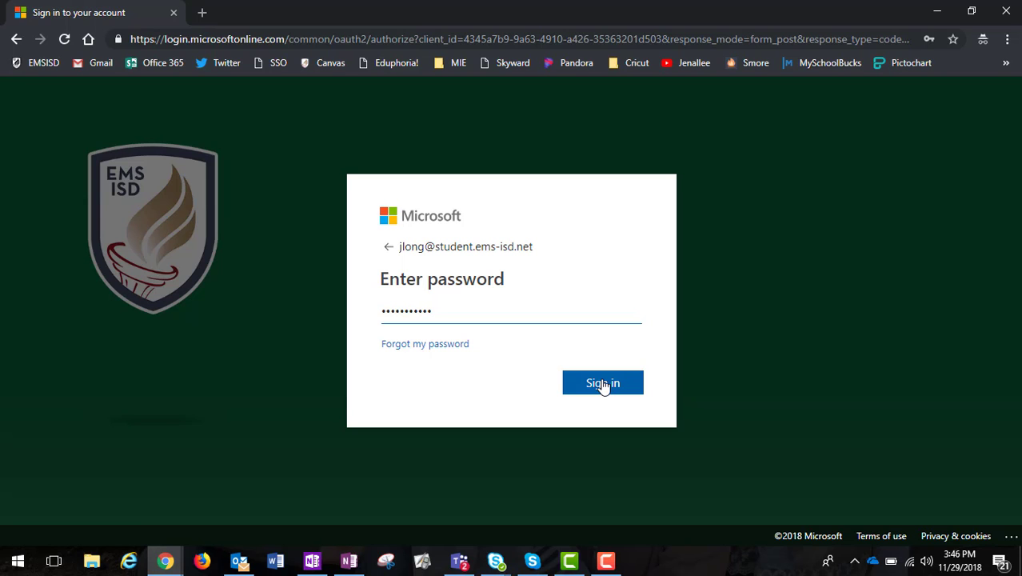
{"action": "left_click", "coordinate": [603, 384]}
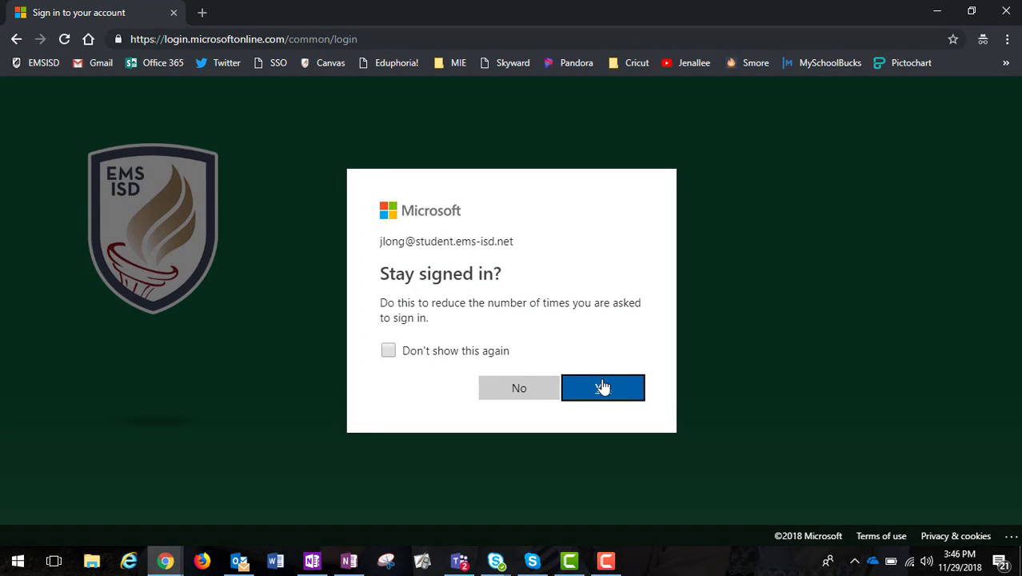
{"action": "left_click", "coordinate": [602, 395]}
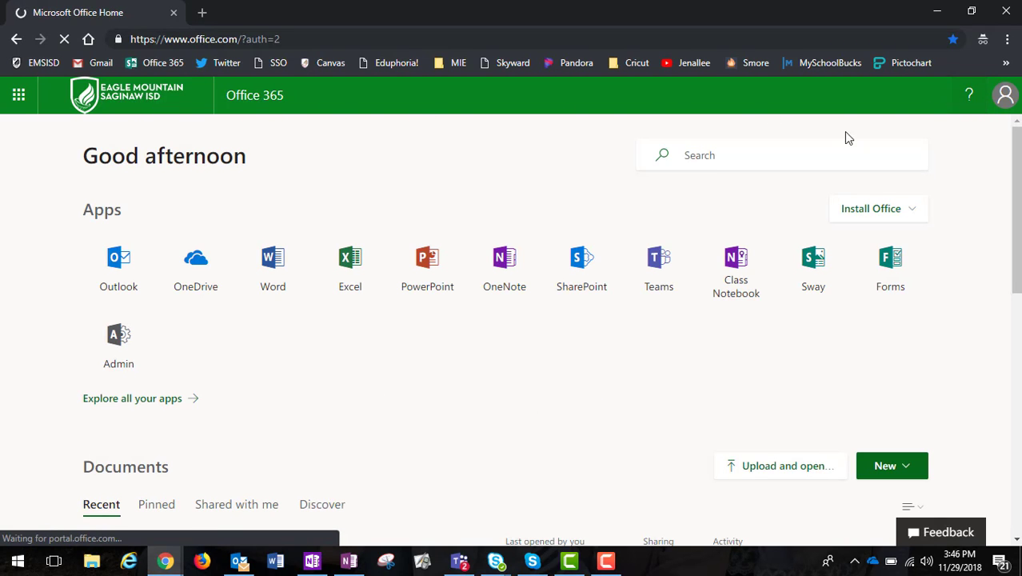
Return to the signed-in incognito window and launch the Class Notebook app from Office 365
{"action": "mouse_move", "coordinate": [165, 561]}
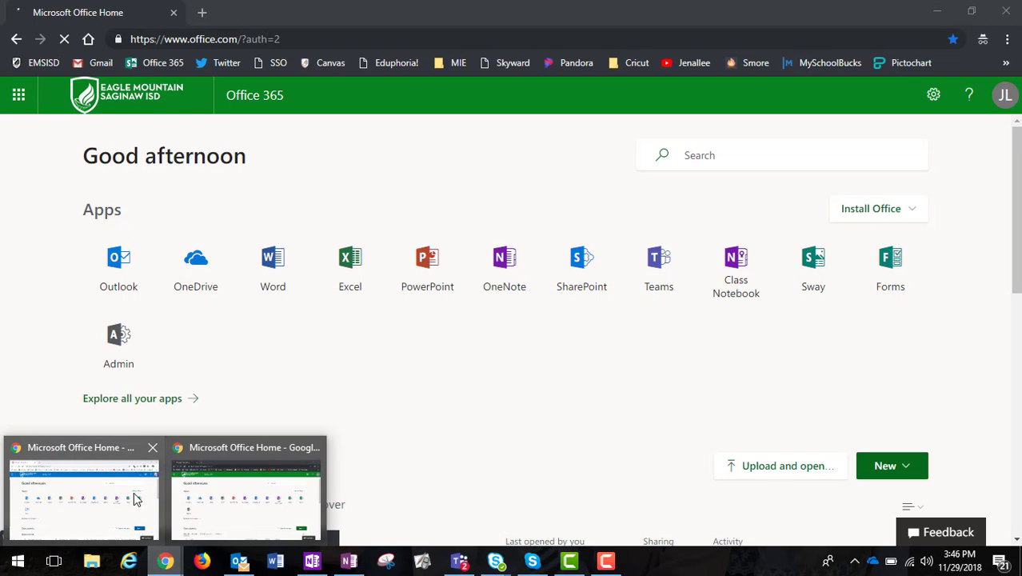
{"action": "left_click", "coordinate": [98, 492]}
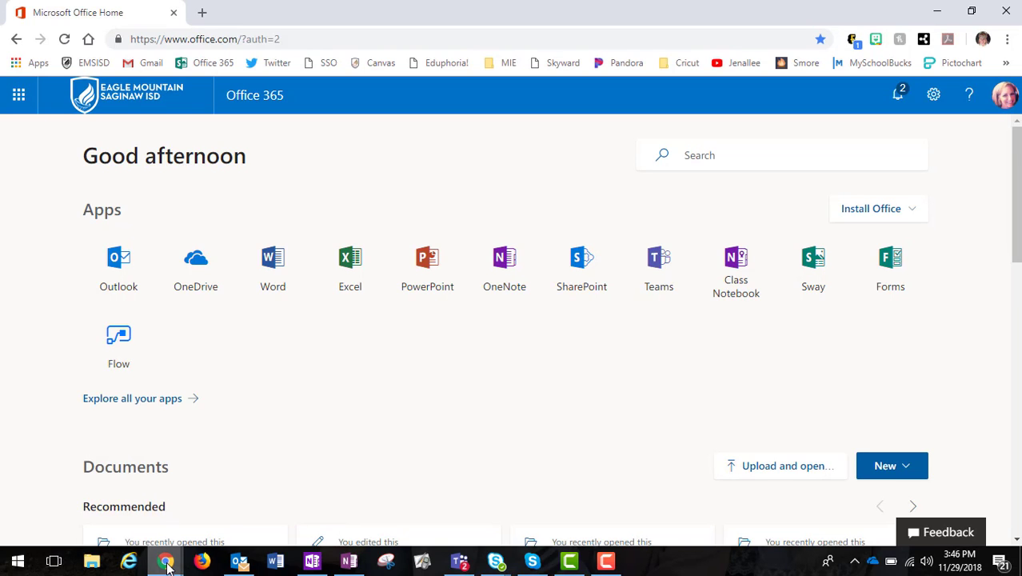
{"action": "mouse_move", "coordinate": [166, 564]}
{"action": "left_click", "coordinate": [219, 521]}
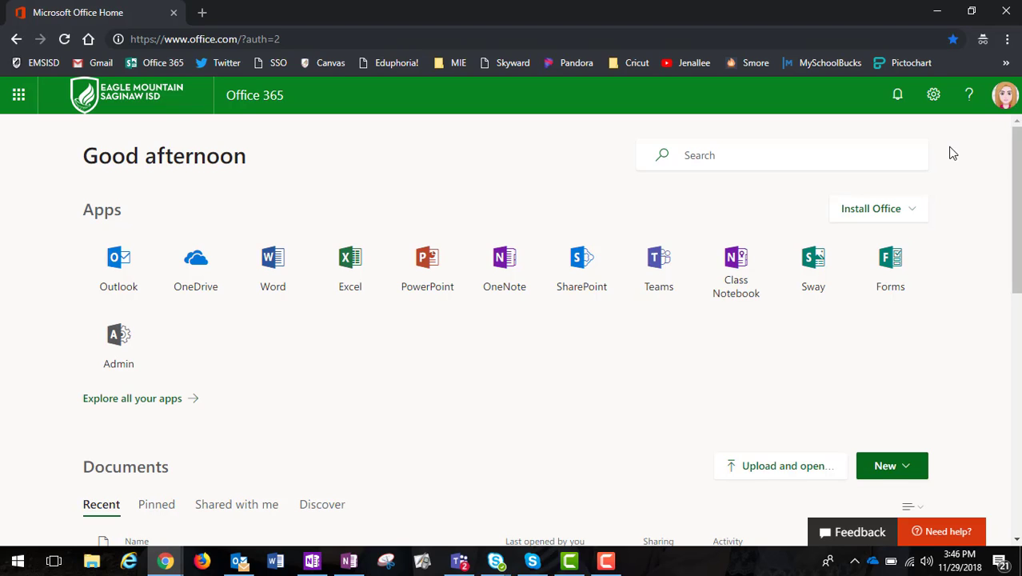
{"action": "left_click", "coordinate": [734, 286]}
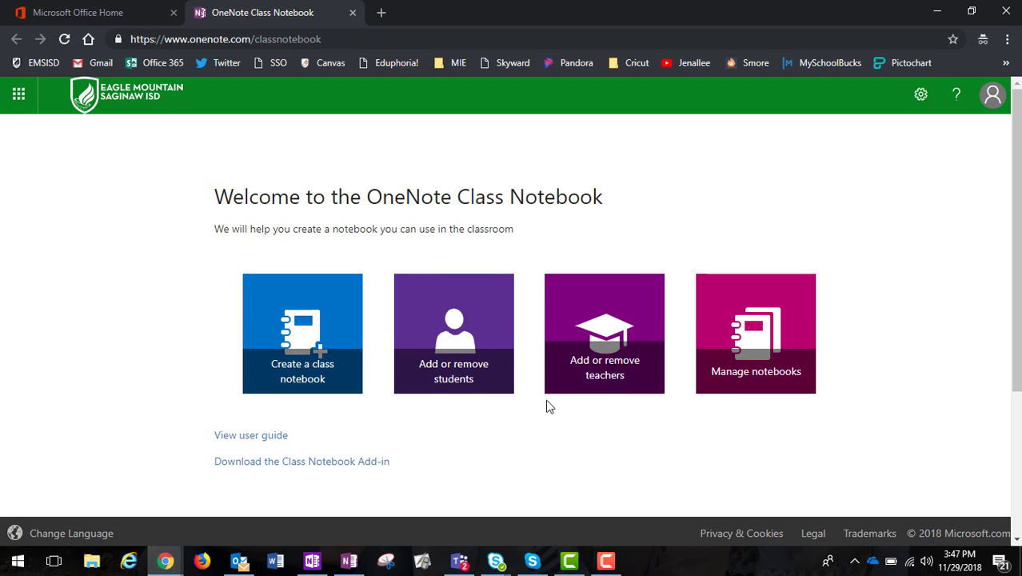
Start the Create a class notebook wizard and enter '2nd Period' as the class name
{"action": "left_click", "coordinate": [301, 360]}
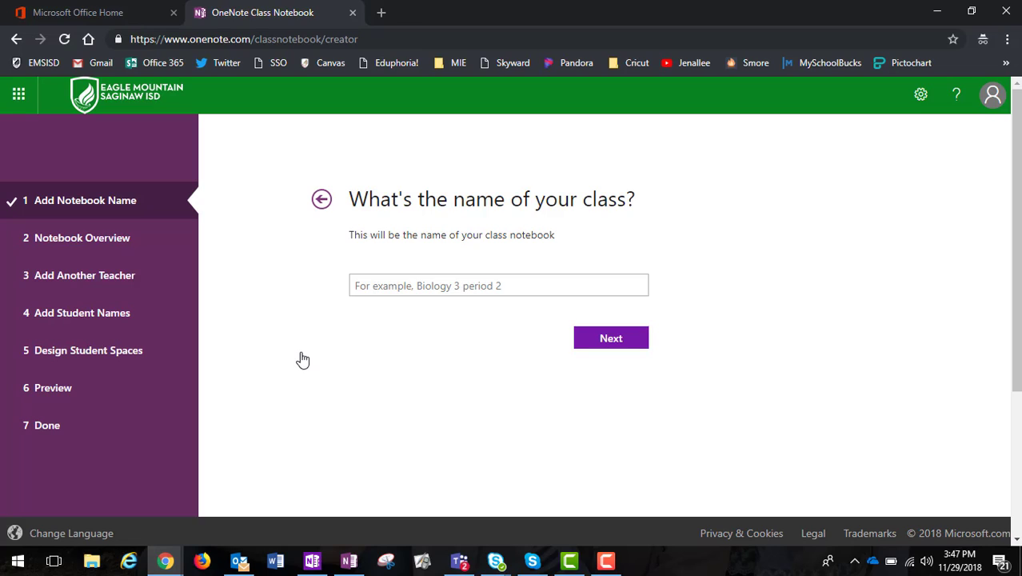
{"action": "left_click", "coordinate": [454, 285]}
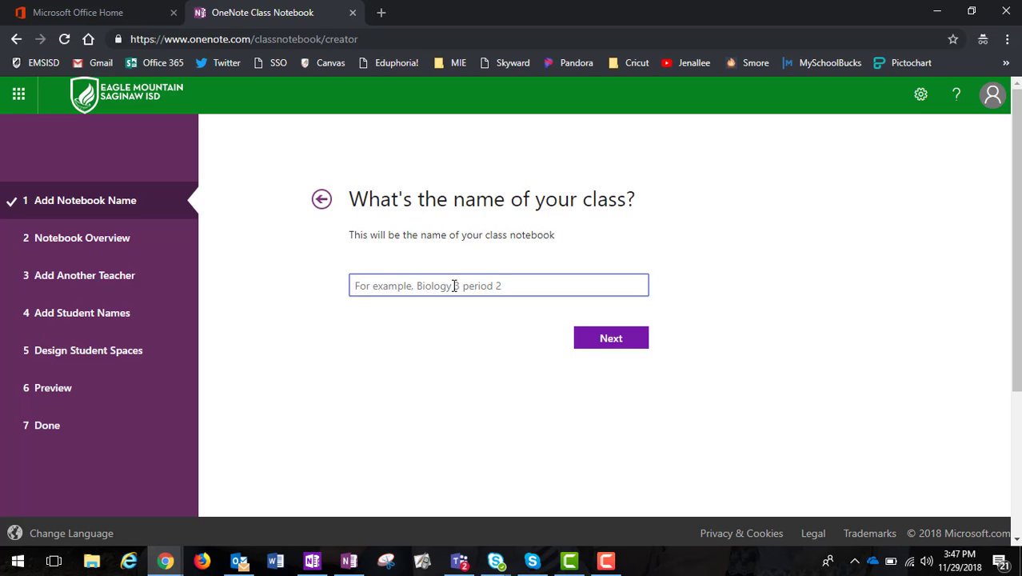
{"action": "type", "text": "2nd "}
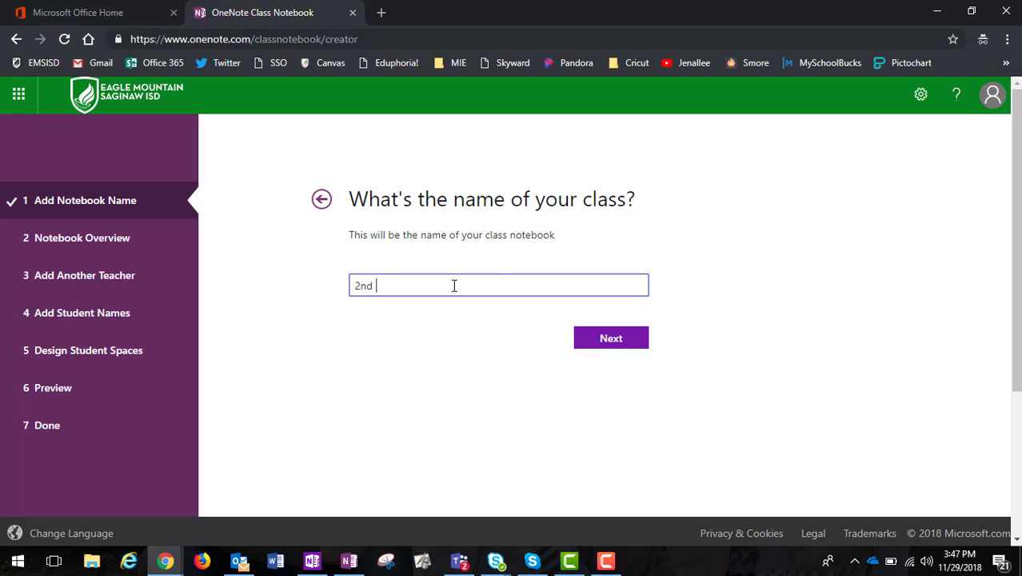
{"action": "type", "text": "Period"}
Advance past the Notebook Overview to the Add Another Teacher step
{"action": "left_click", "coordinate": [592, 337]}
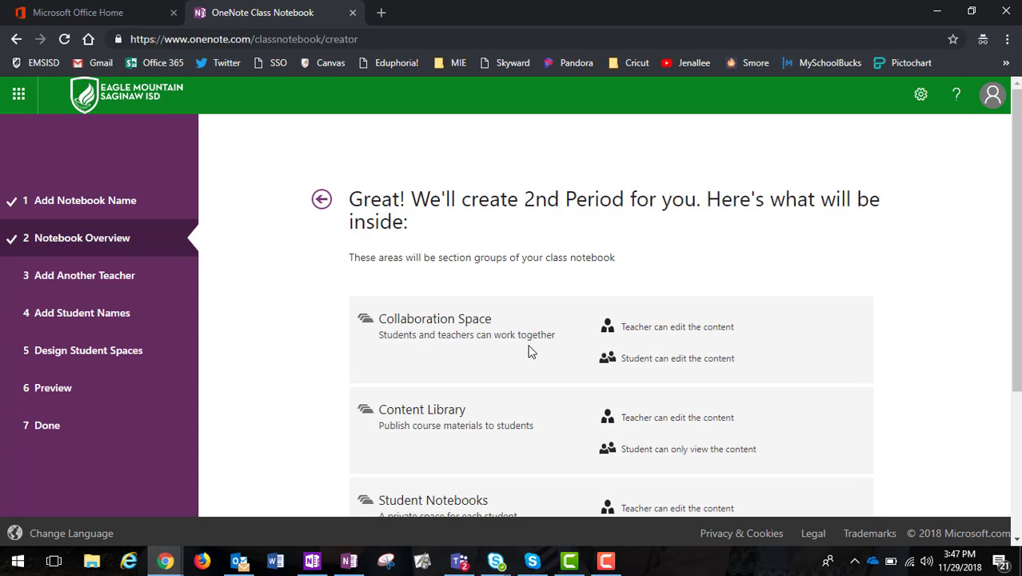
{"action": "scroll", "coordinate": [557, 352], "scroll_direction": "down", "scroll_amount": 1}
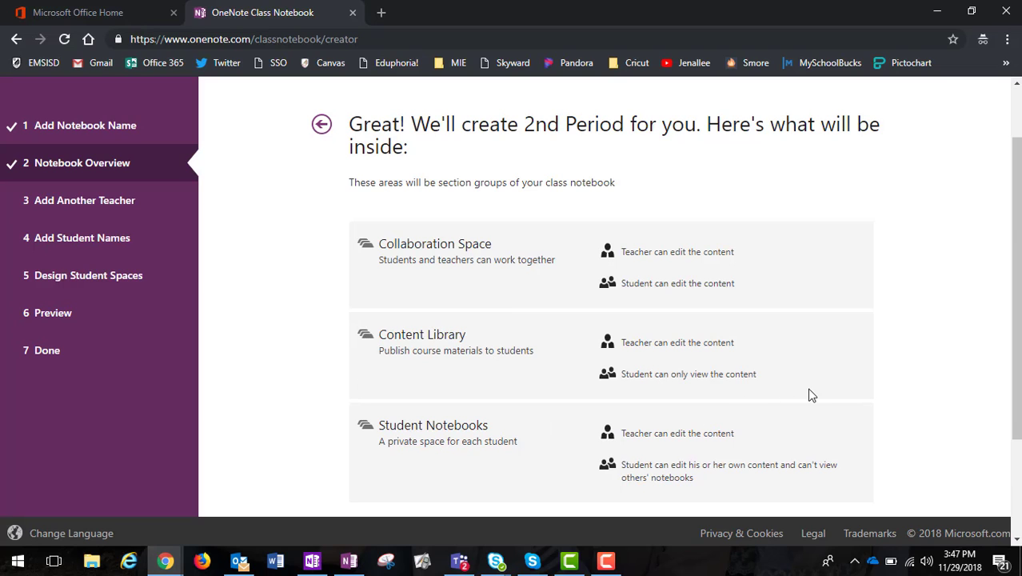
{"action": "scroll", "coordinate": [814, 398], "scroll_direction": "down", "scroll_amount": 2}
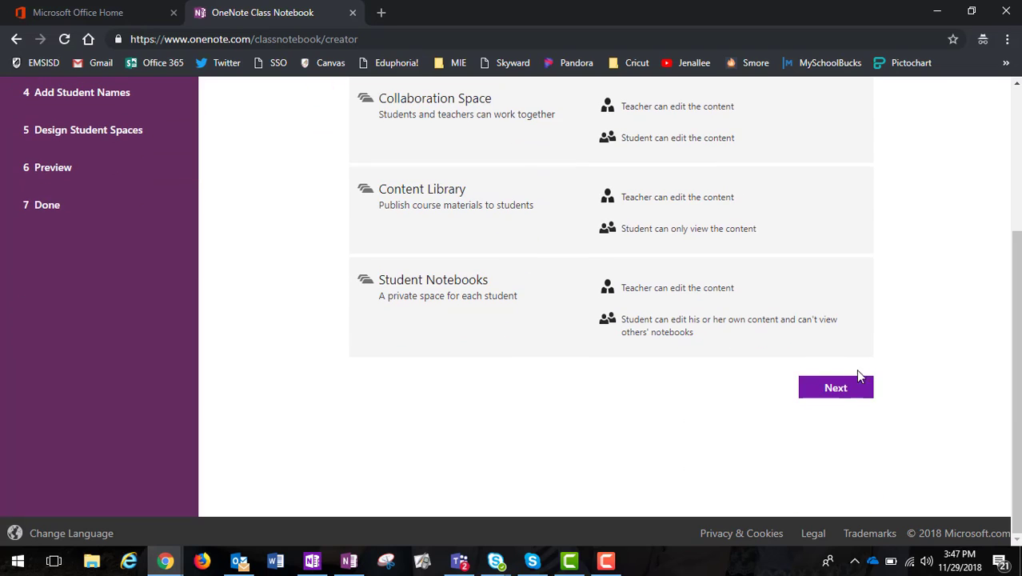
{"action": "left_click", "coordinate": [841, 388]}
{"action": "scroll", "coordinate": [715, 376], "scroll_direction": "up", "scroll_amount": 2}
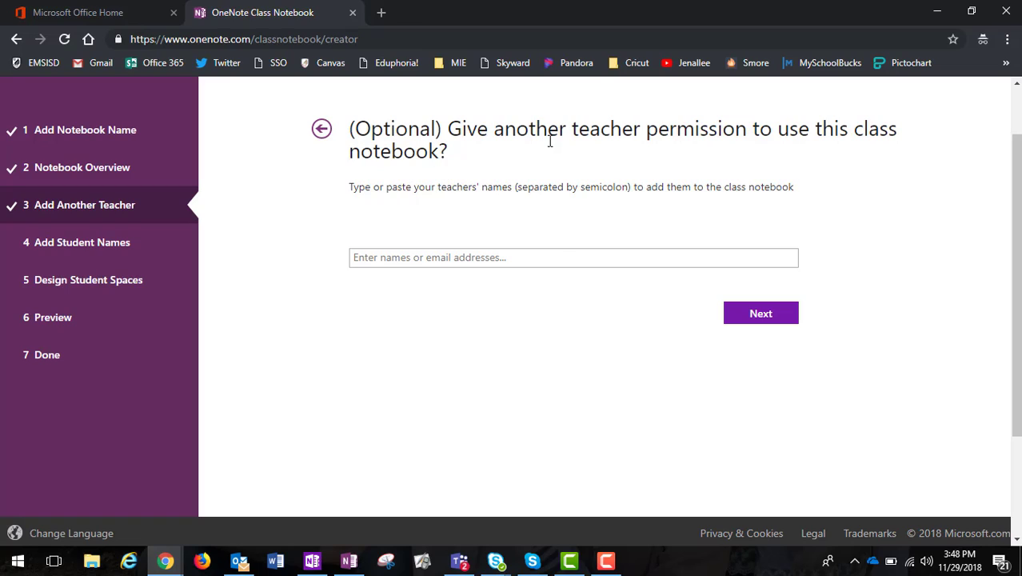
Add the co-teacher by name from the suggestions and continue to the students step
{"action": "left_click", "coordinate": [562, 256]}
{"action": "type", "text": "Salee"}
{"action": "key", "text": "BackSpace"}
{"action": "key", "text": "BackSpace"}
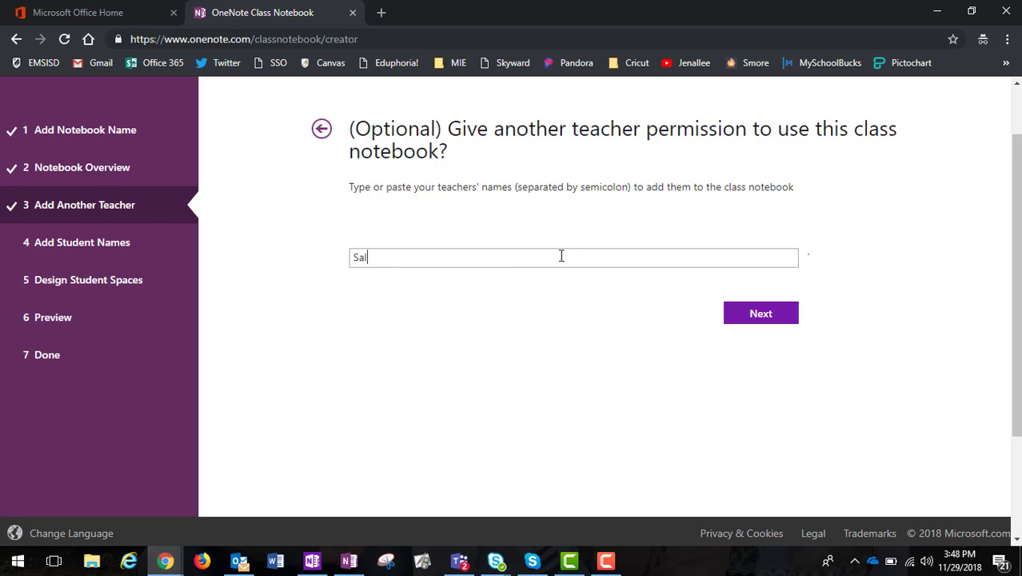
{"action": "type", "text": "llee"}
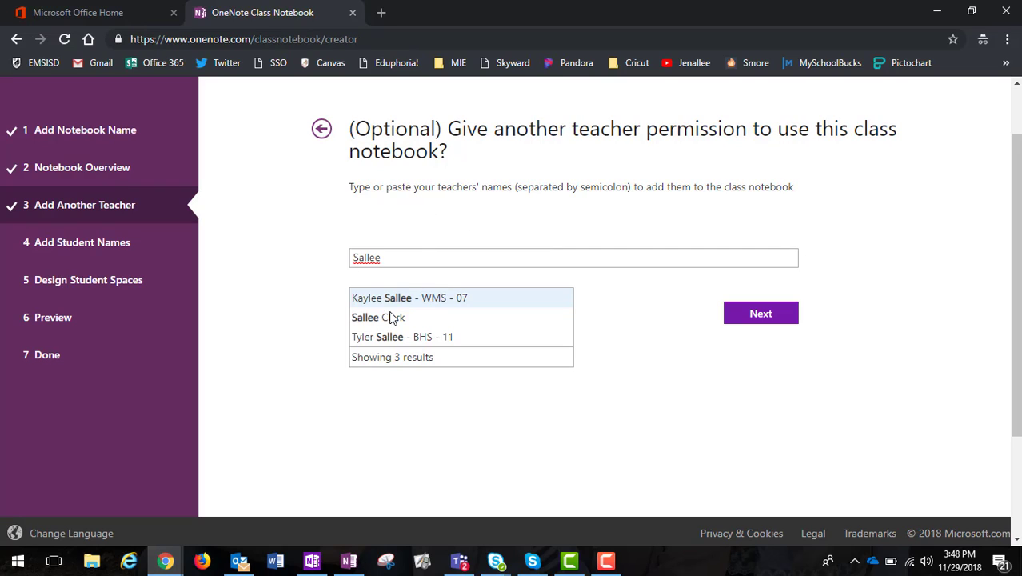
{"action": "left_click", "coordinate": [383, 319]}
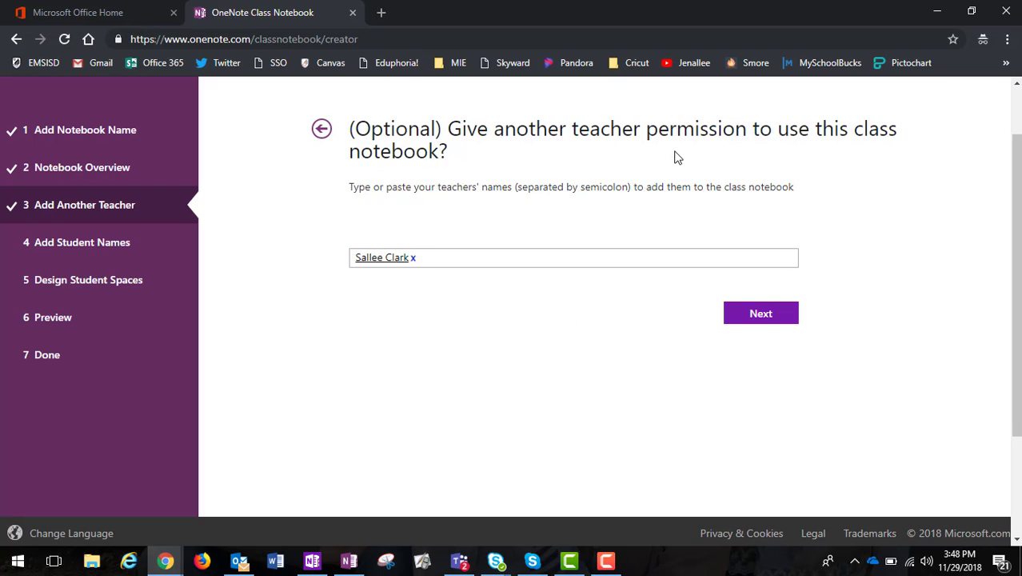
{"action": "left_click", "coordinate": [761, 316]}
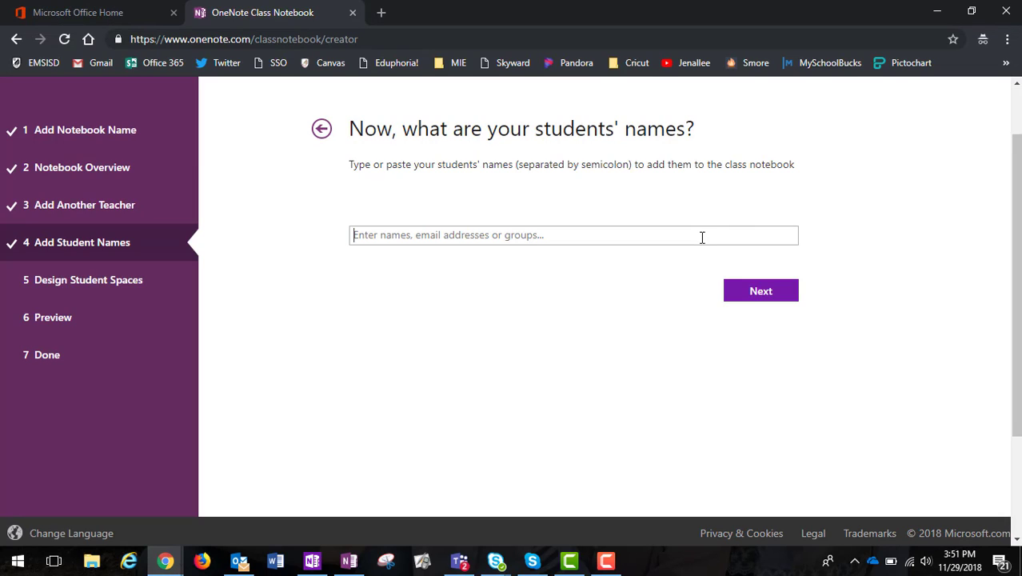
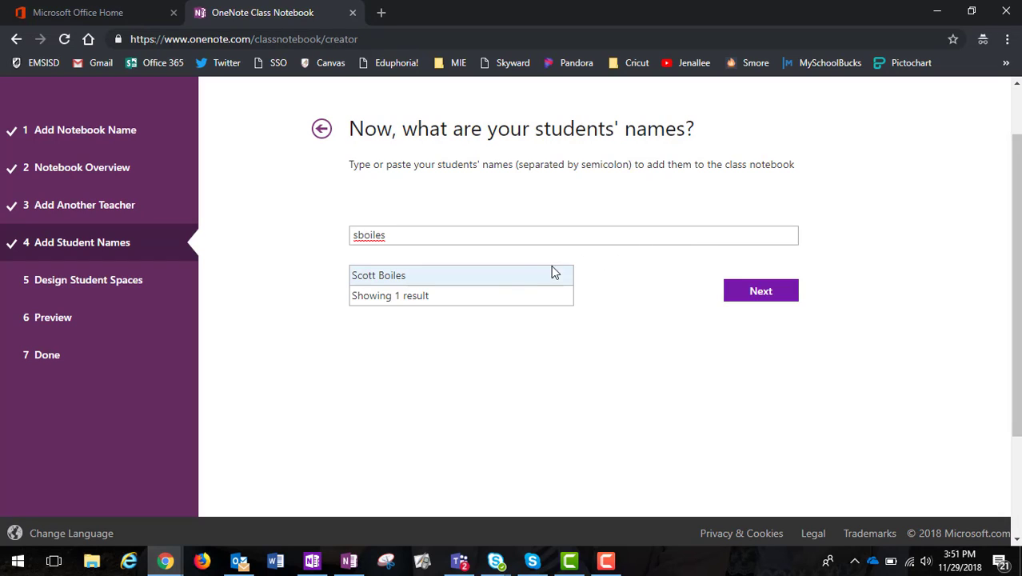
Add two students by username from the suggestions and continue to the student sections
{"action": "left_click", "coordinate": [520, 283]}
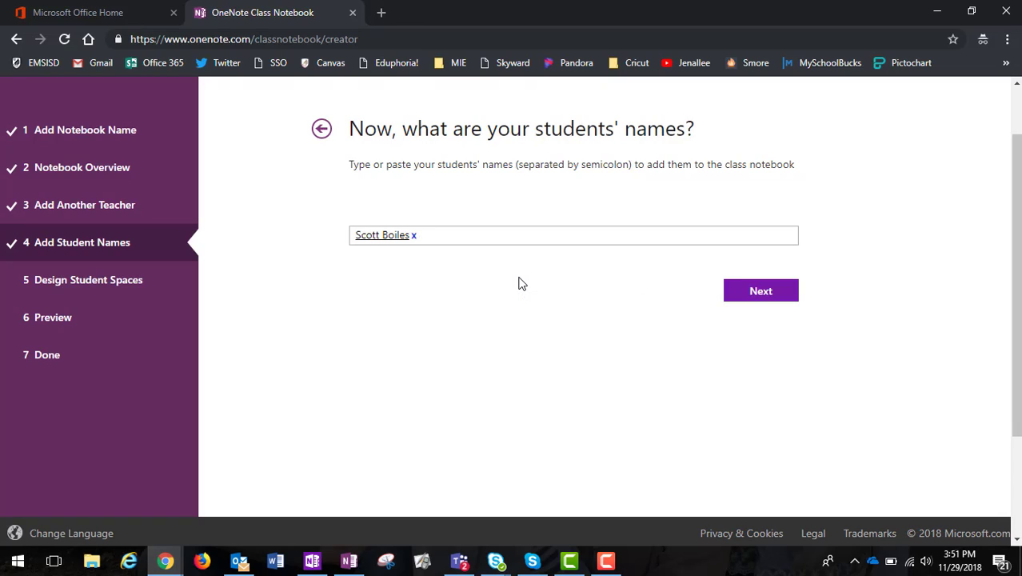
{"action": "left_click", "coordinate": [518, 282]}
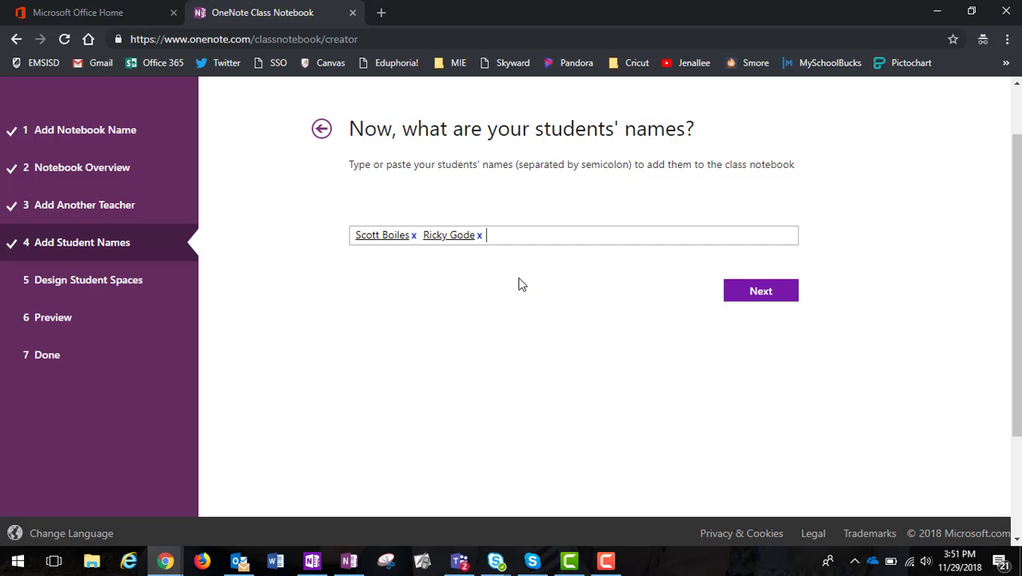
{"action": "left_click", "coordinate": [750, 292]}
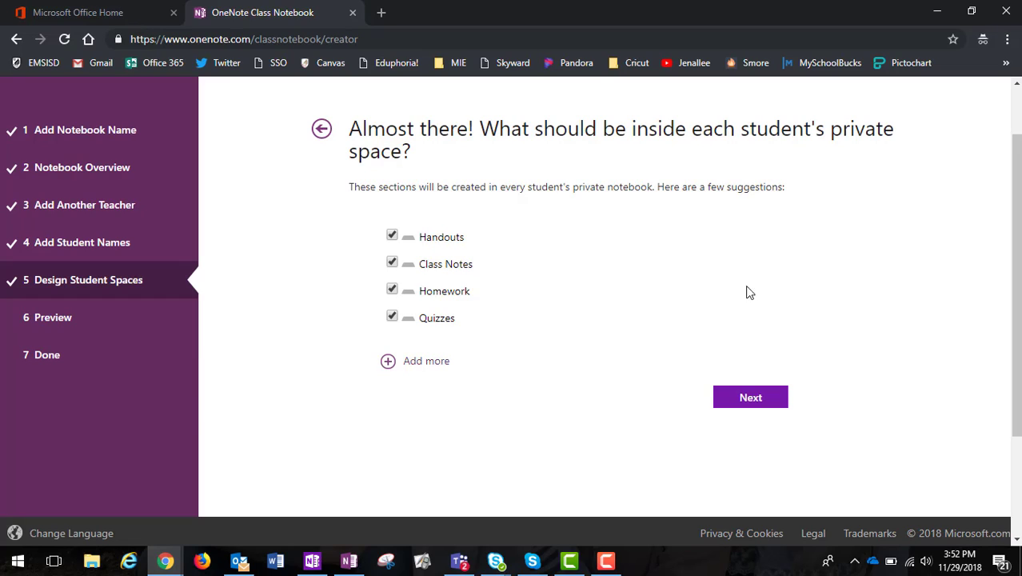
Uncheck Handouts and Class Notes, then add new 'Tests' and 'Group Work' student sections
{"action": "left_click", "coordinate": [392, 238]}
{"action": "left_click", "coordinate": [392, 264]}
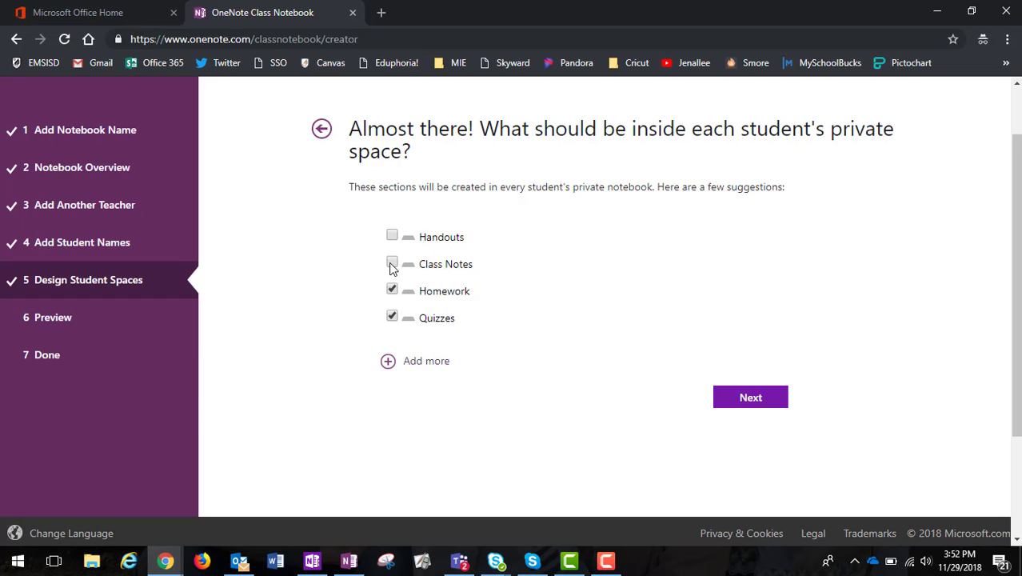
{"action": "left_click", "coordinate": [402, 364]}
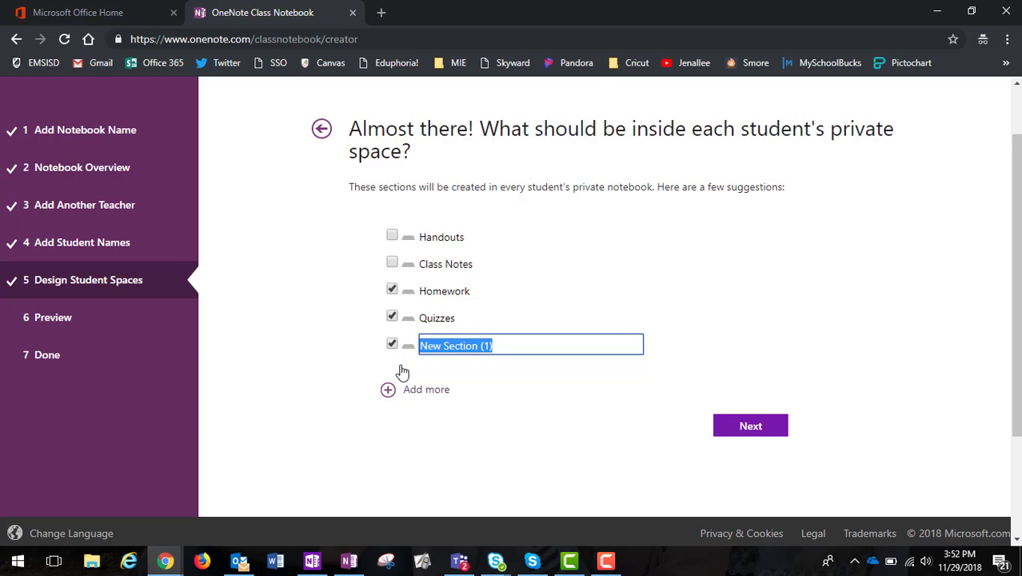
{"action": "type", "text": "Tests"}
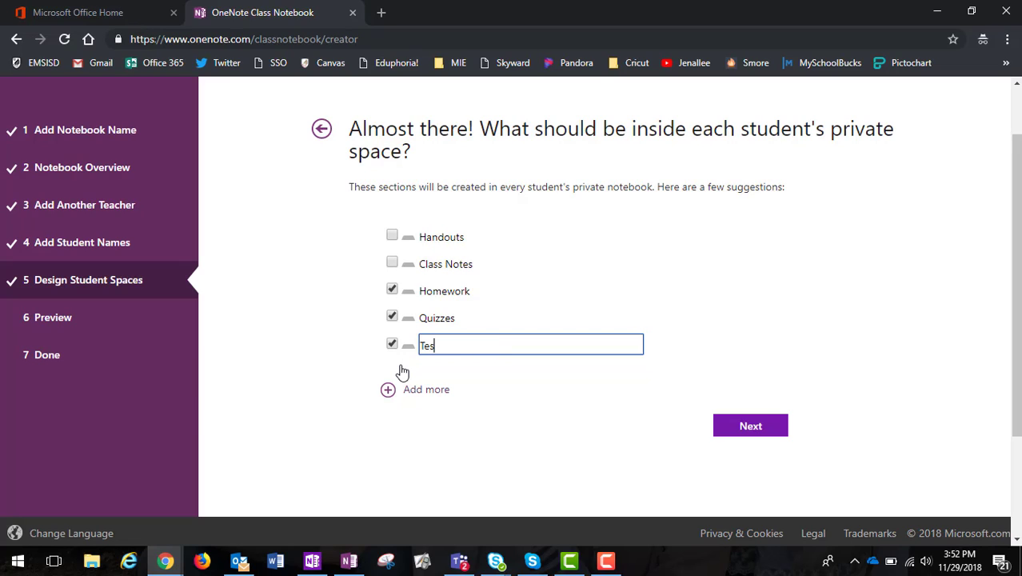
{"action": "left_click", "coordinate": [388, 389]}
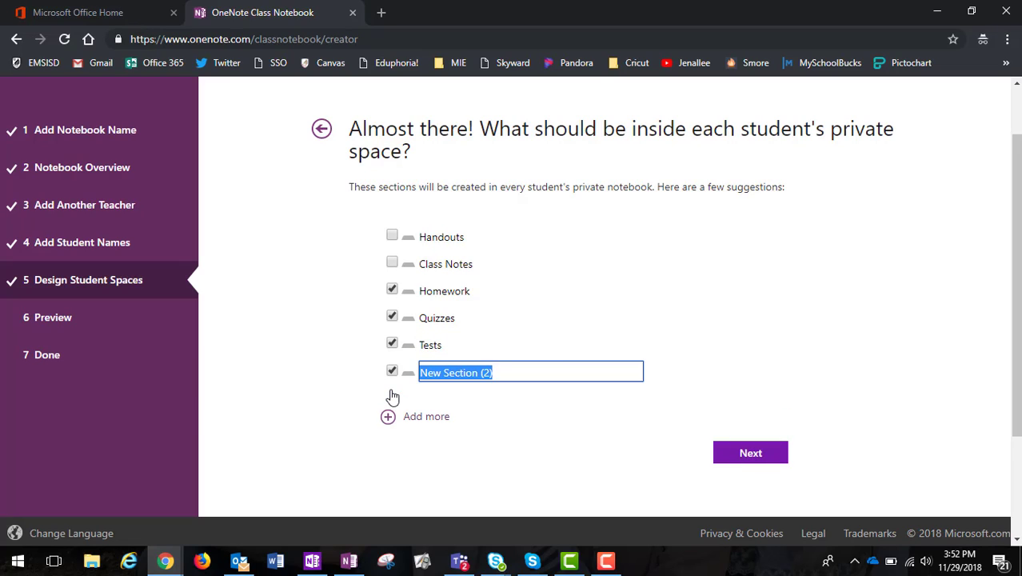
{"action": "type", "text": "Grou"}
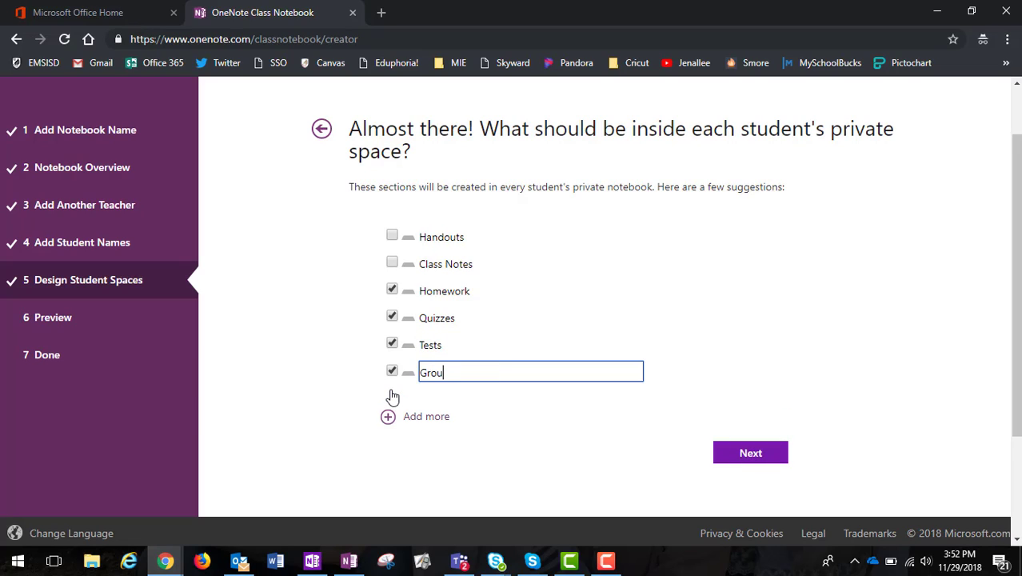
{"action": "type", "text": "p Work"}
Preview the student notebook sections (Homework, Quizzes, Tests, Group Work) and create the 2nd Period notebook
{"action": "left_click", "coordinate": [749, 454]}
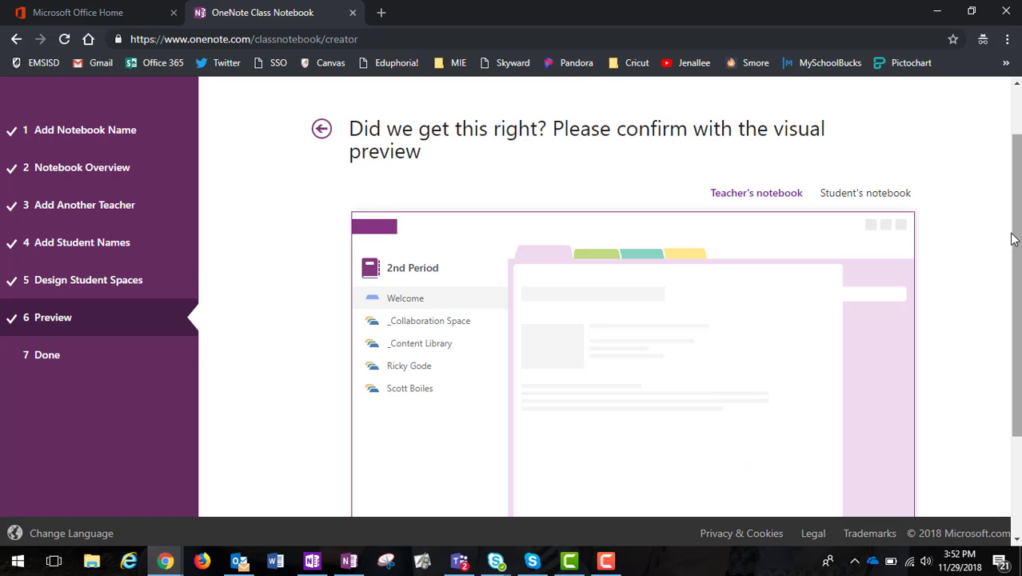
{"action": "mouse_move", "coordinate": [1013, 235]}
{"action": "left_mouse_down"}
{"action": "mouse_move", "coordinate": [1017, 301]}
{"action": "mouse_move", "coordinate": [1017, 234]}
{"action": "left_mouse_up"}
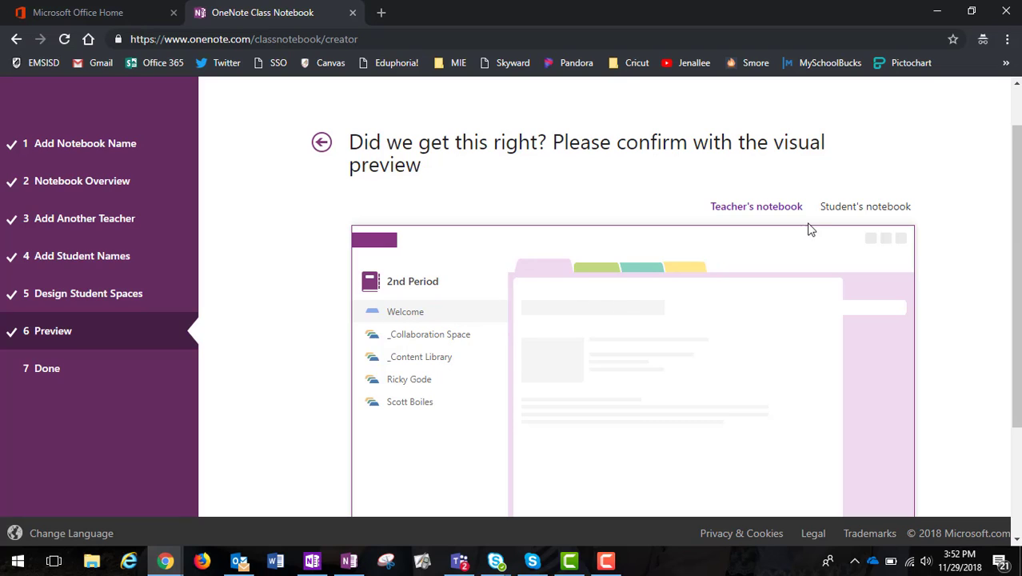
{"action": "left_click", "coordinate": [857, 209]}
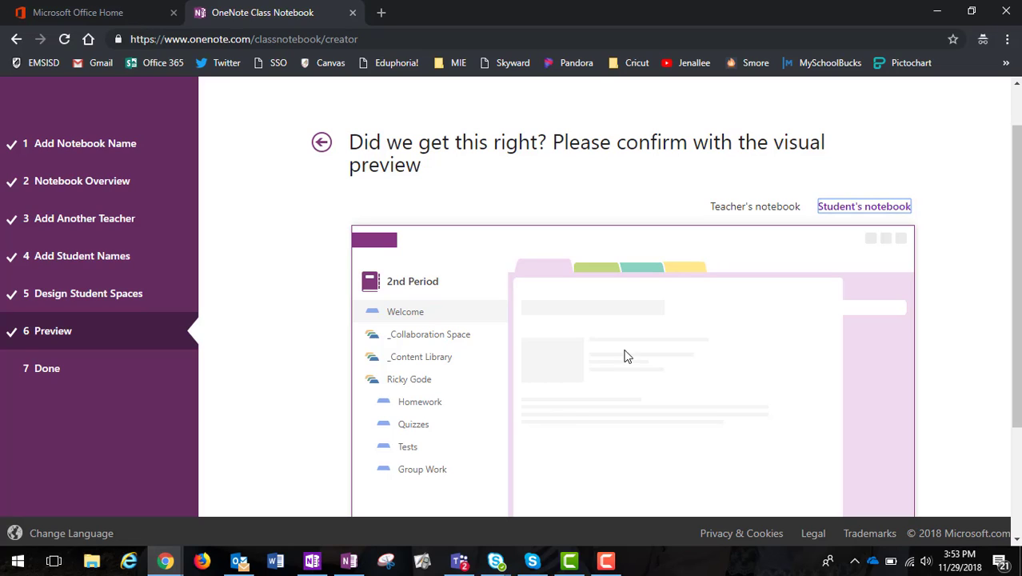
{"action": "scroll", "coordinate": [998, 257], "scroll_direction": "down", "scroll_amount": 2}
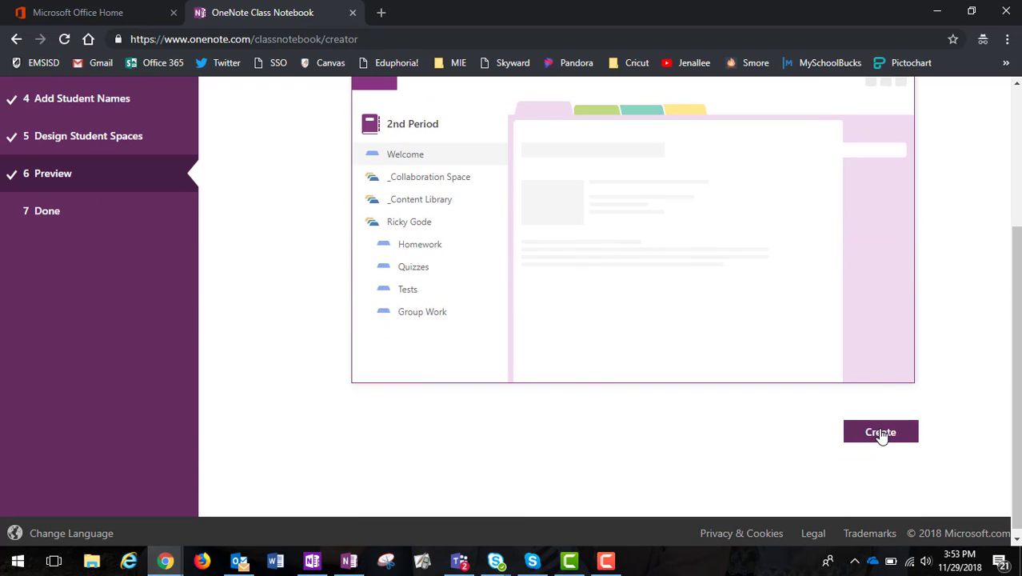
{"action": "left_click", "coordinate": [880, 433]}
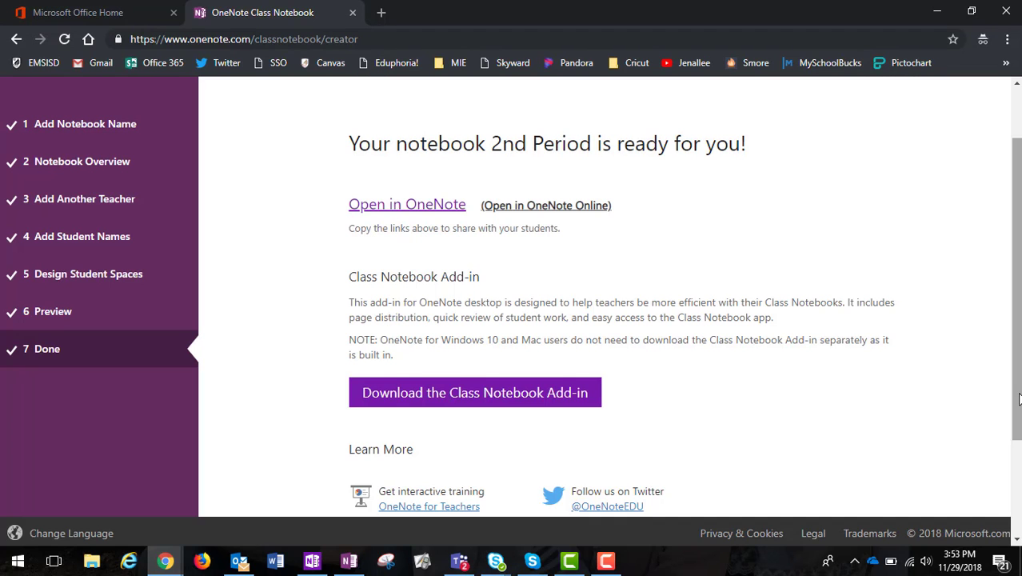
Scroll down the Done page toward the Open in OneNote link
{"action": "mouse_move", "coordinate": [1018, 395]}
{"action": "left_mouse_down"}
{"action": "mouse_move", "coordinate": [1018, 383]}
{"action": "mouse_move", "coordinate": [1018, 410]}
{"action": "left_mouse_up"}
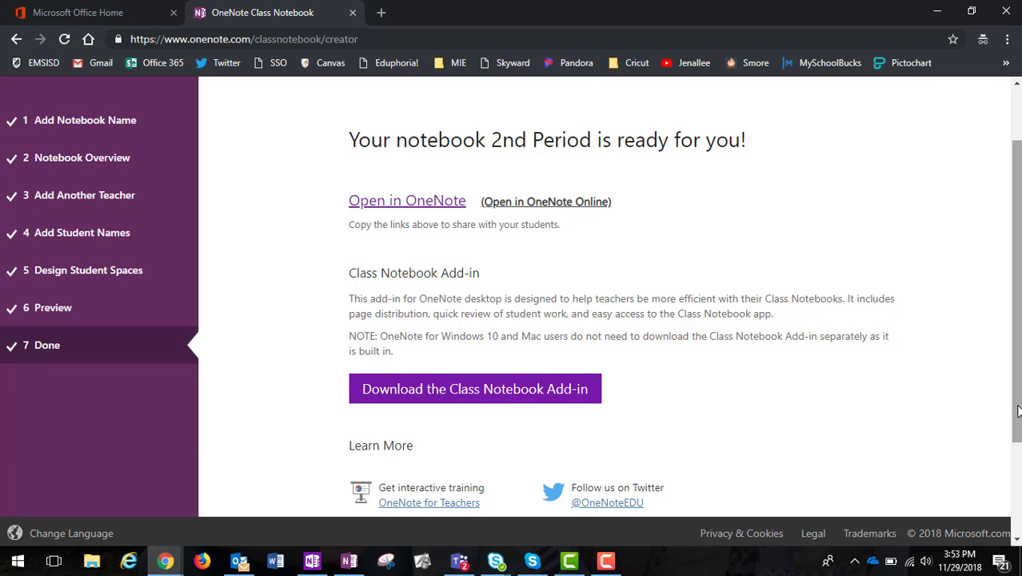
{"action": "mouse_move", "coordinate": [1018, 411]}
{"action": "left_mouse_down"}
{"action": "mouse_move", "coordinate": [1017, 431]}
{"action": "mouse_move", "coordinate": [1017, 413]}
{"action": "left_mouse_up"}
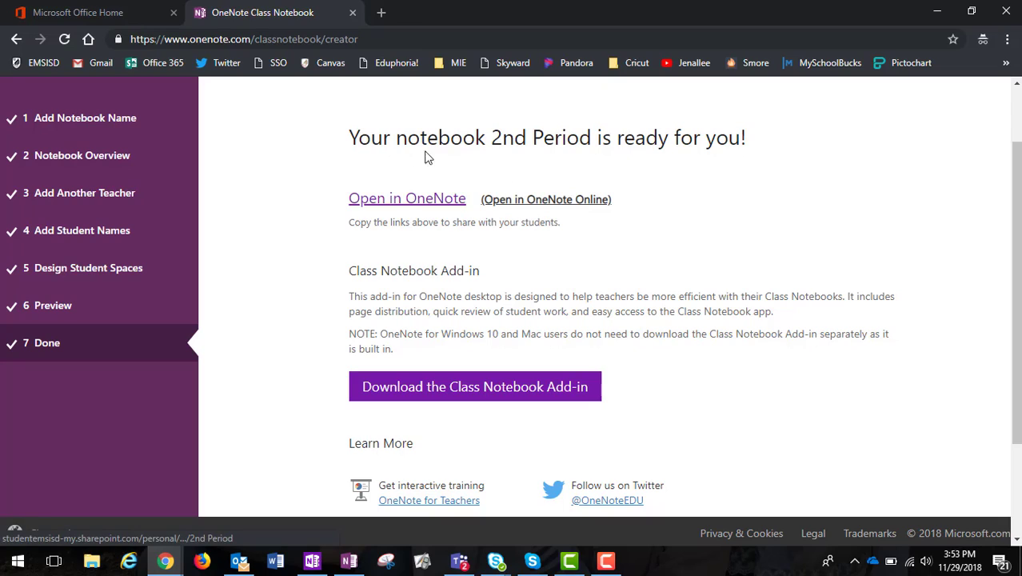
Launch OneNote 2016 from Chrome's prompt to open the 2nd Period notebook in the desktop app
{"action": "left_click", "coordinate": [424, 204]}
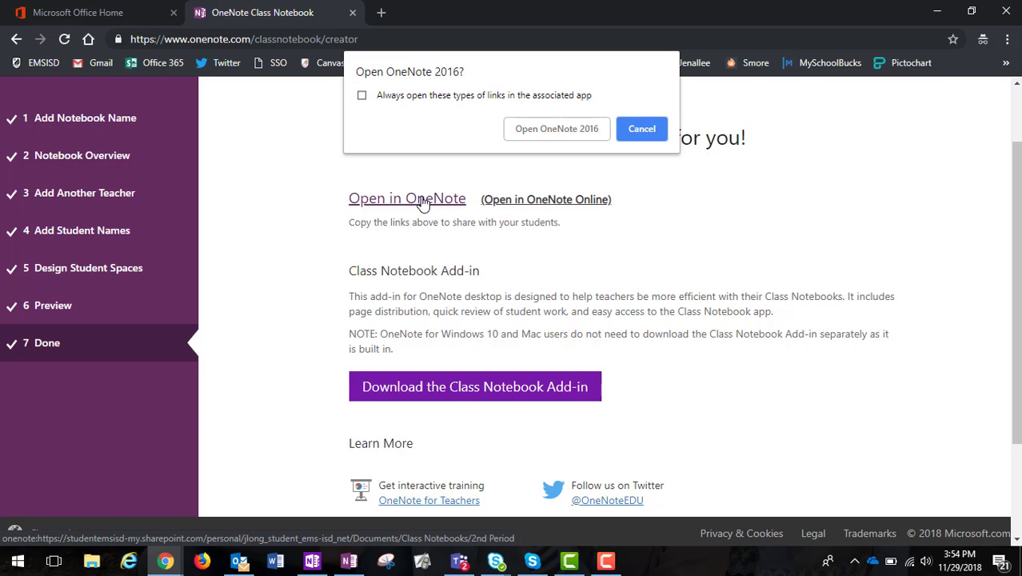
{"action": "left_click", "coordinate": [556, 128]}
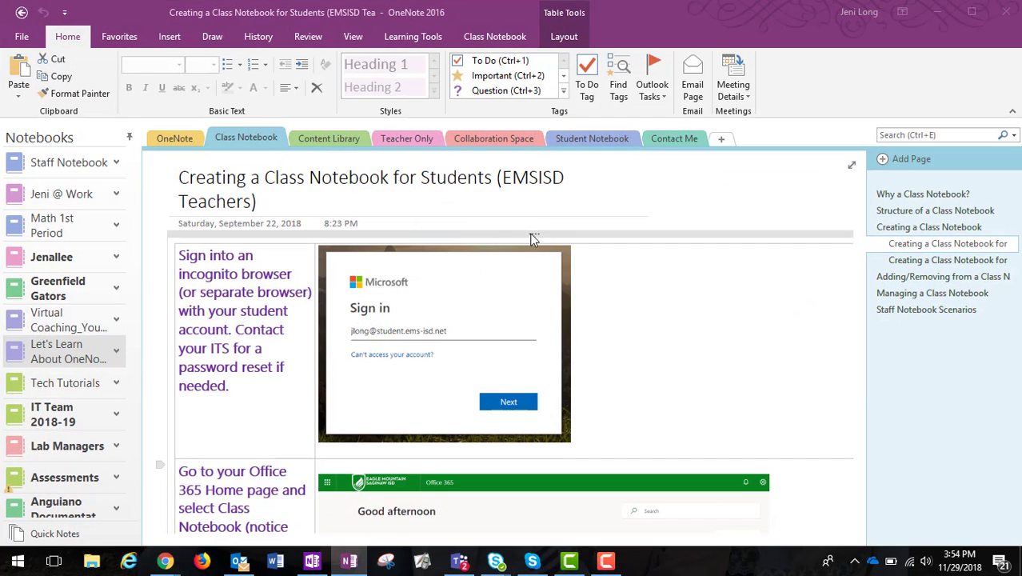